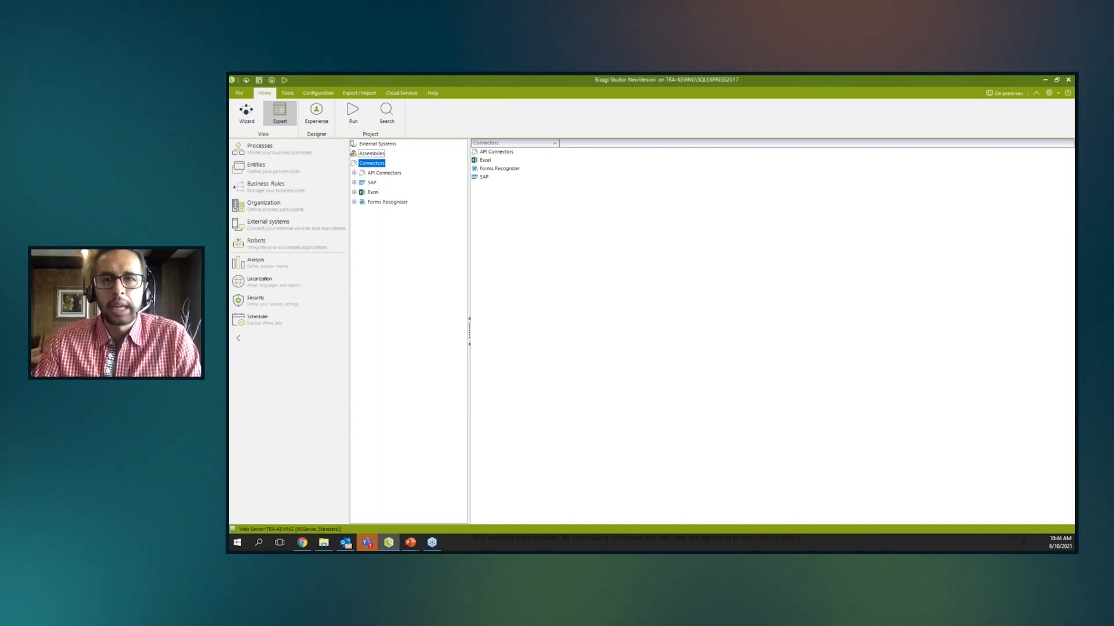
Examine the available external system connectors, including SAP Cloud Platform under SAP and Forms Recognizer.
{"action": "left_click", "coordinate": [523, 252]}
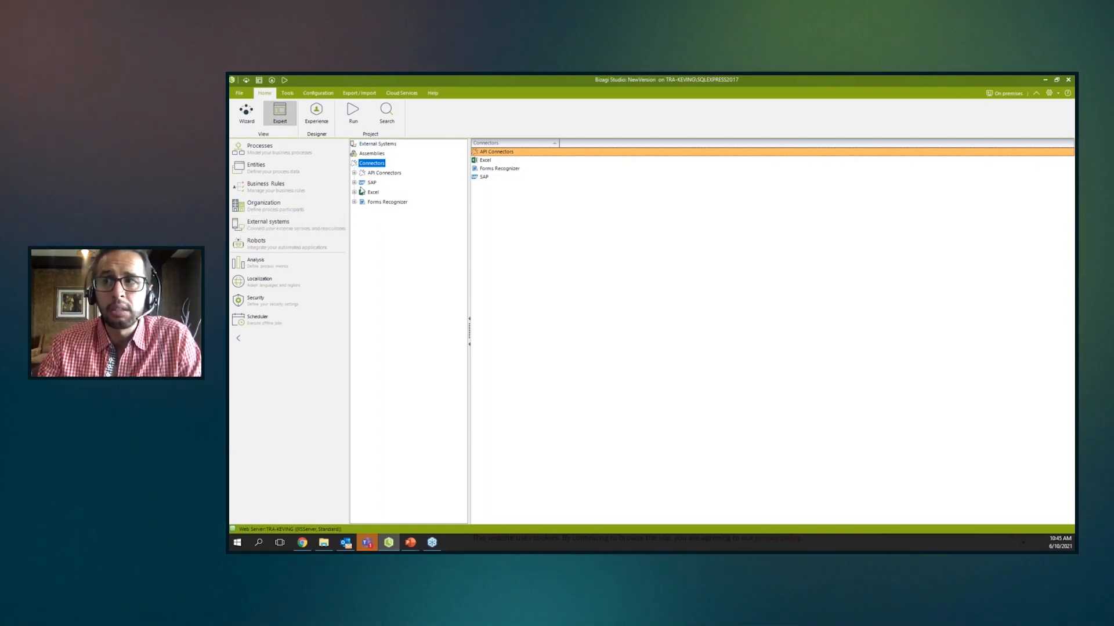
{"action": "left_click", "coordinate": [354, 183]}
{"action": "left_click", "coordinate": [354, 184]}
{"action": "left_click", "coordinate": [397, 202]}
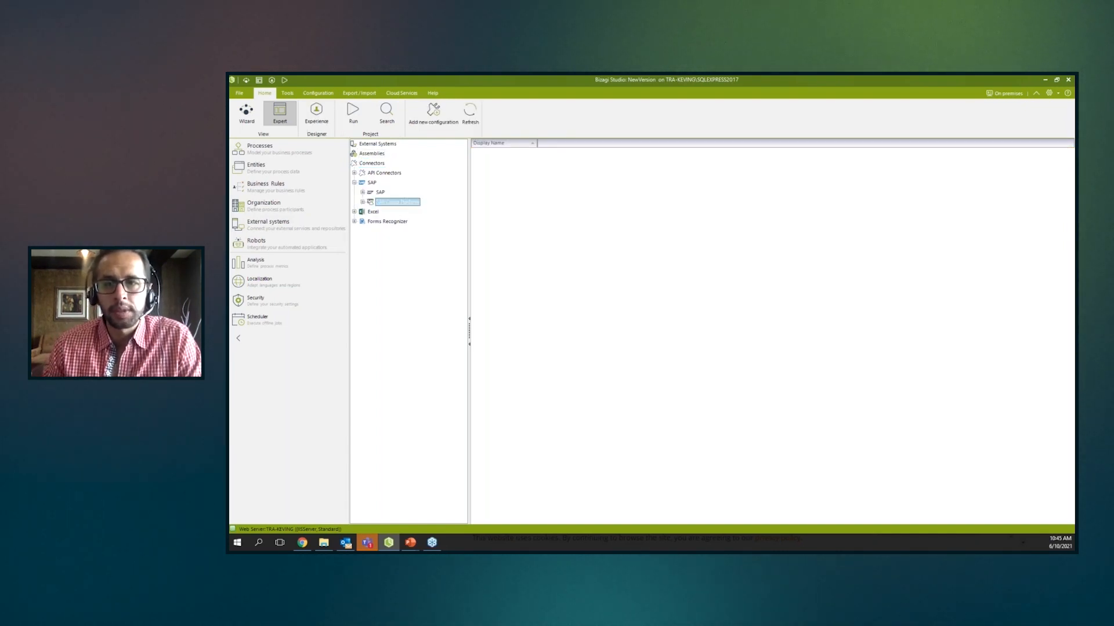
{"action": "left_click", "coordinate": [387, 222]}
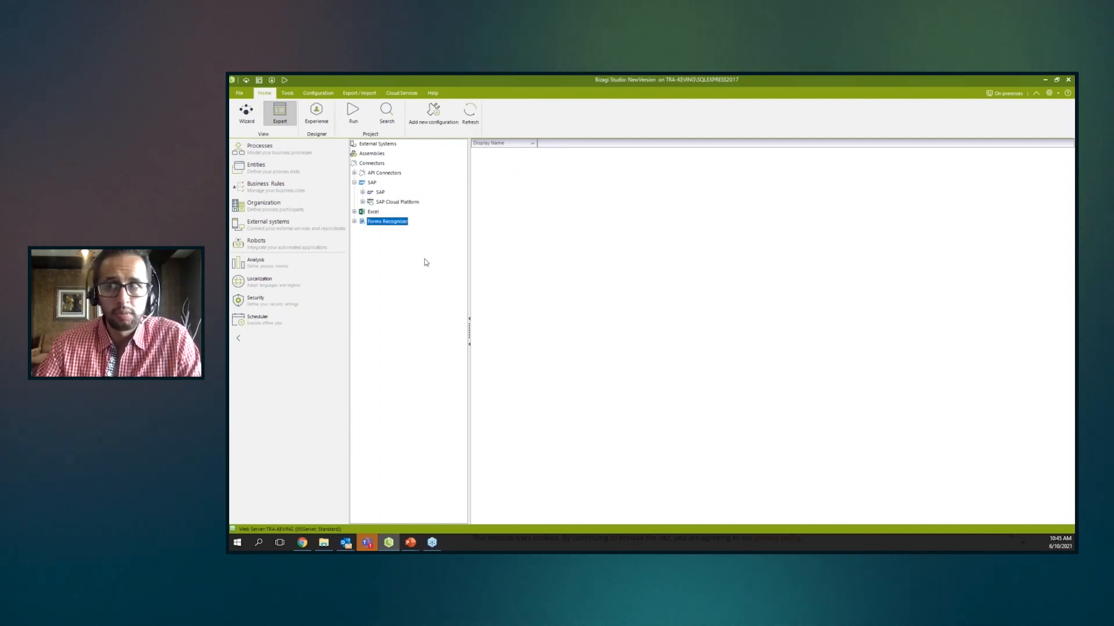
{"action": "left_click", "coordinate": [354, 183]}
Start a new API connector, browse the Connector Xchange catalog, and return to the connector creation options.
{"action": "left_click", "coordinate": [374, 173]}
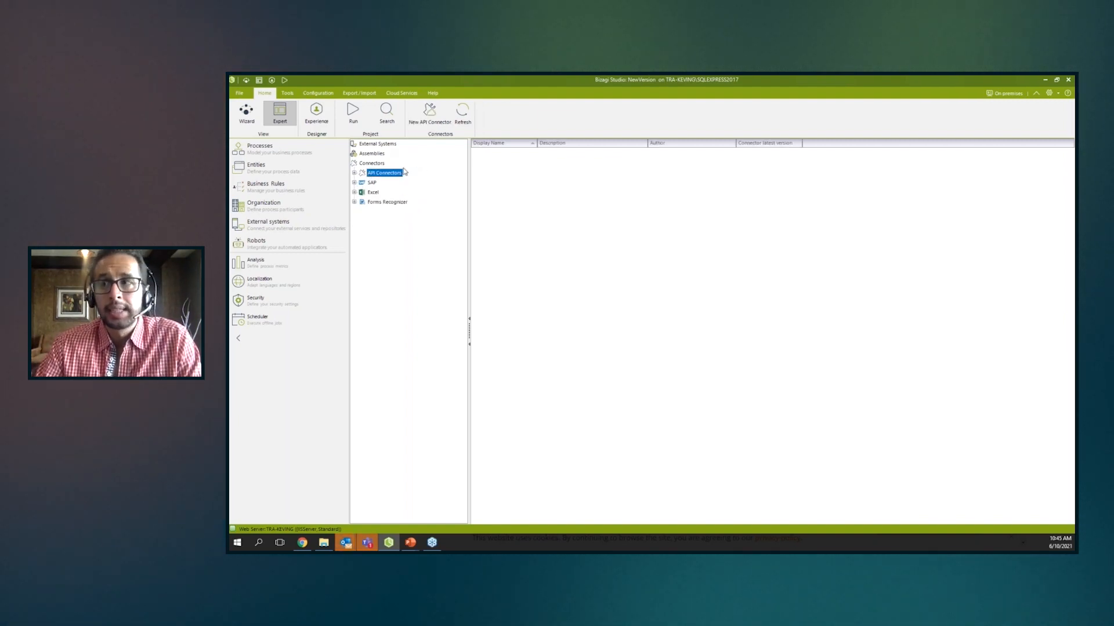
{"action": "left_click", "coordinate": [427, 122]}
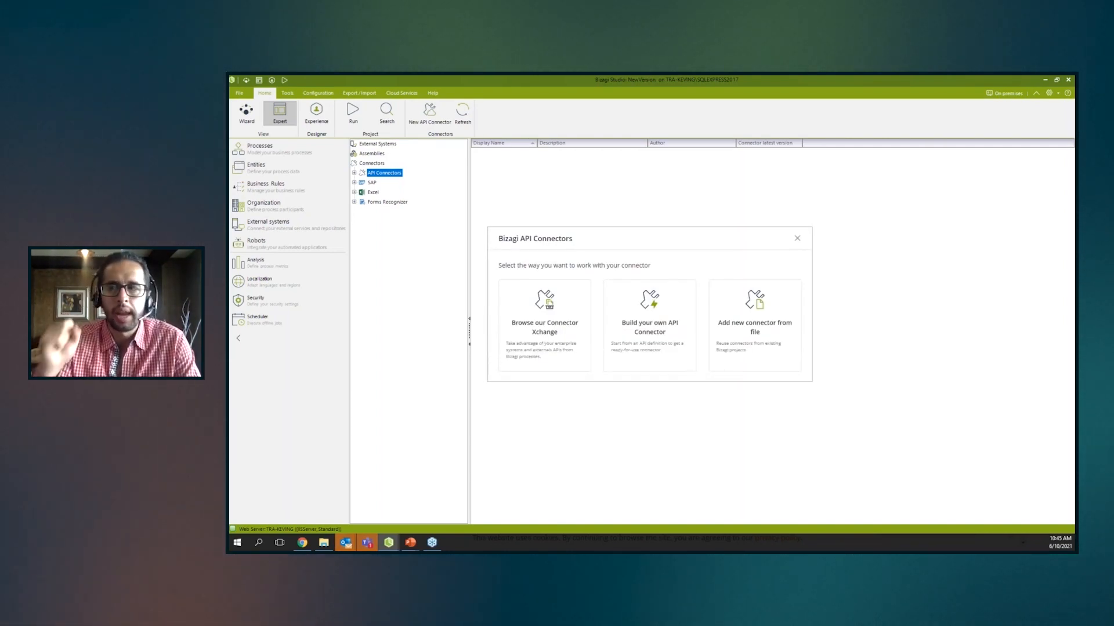
{"action": "left_click", "coordinate": [548, 325]}
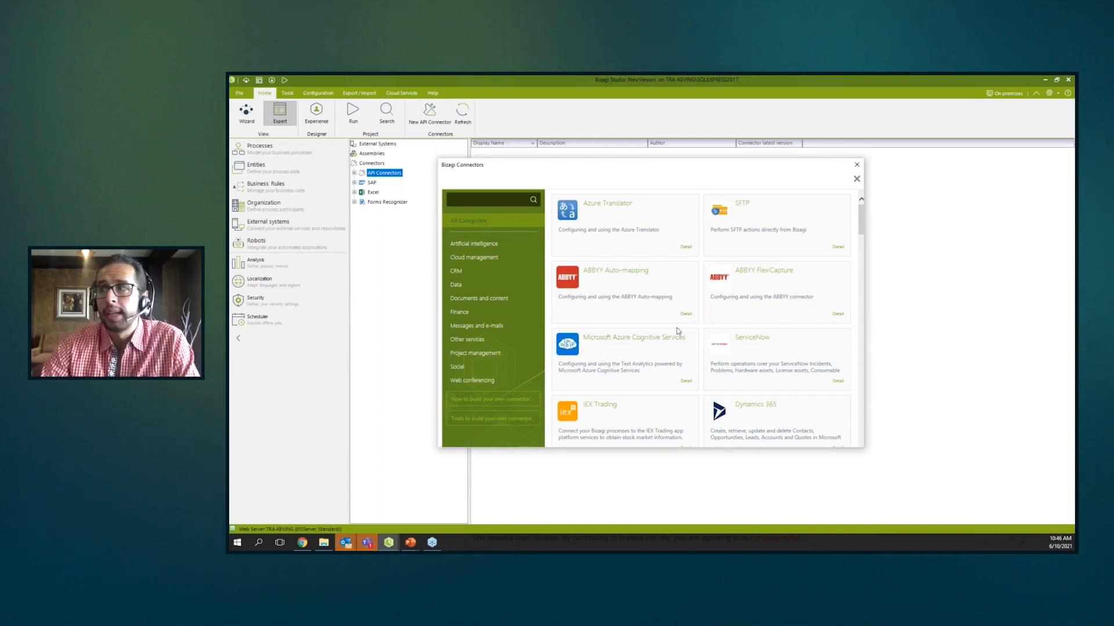
{"action": "scroll", "coordinate": [677, 331], "scroll_direction": "down", "scroll_amount": 1}
{"action": "scroll", "coordinate": [677, 331], "scroll_direction": "up", "scroll_amount": 1}
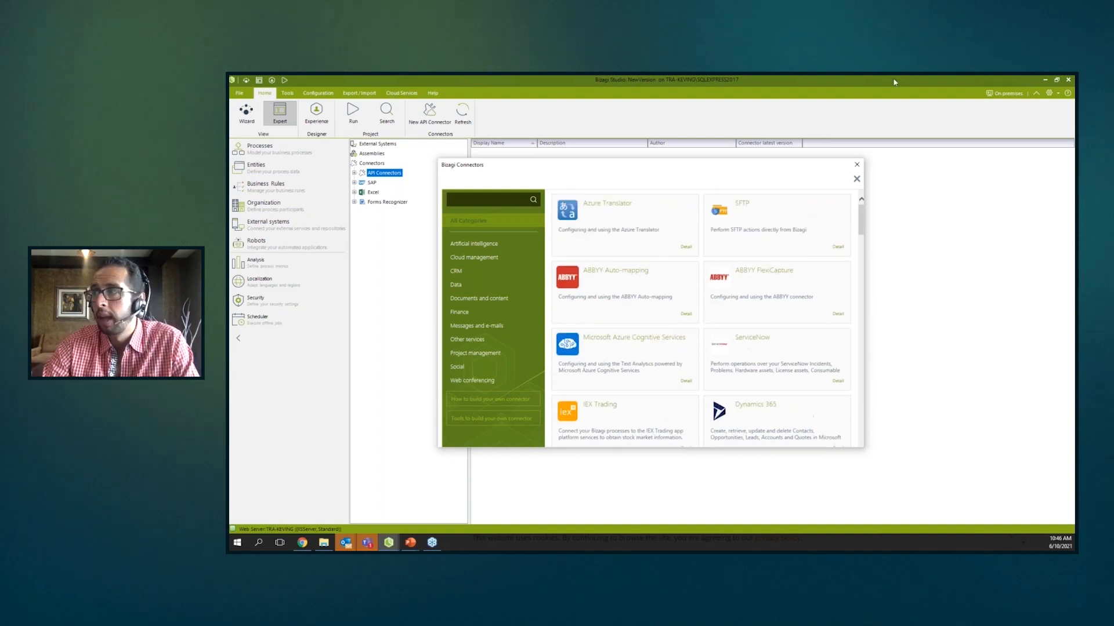
{"action": "left_click", "coordinate": [857, 164]}
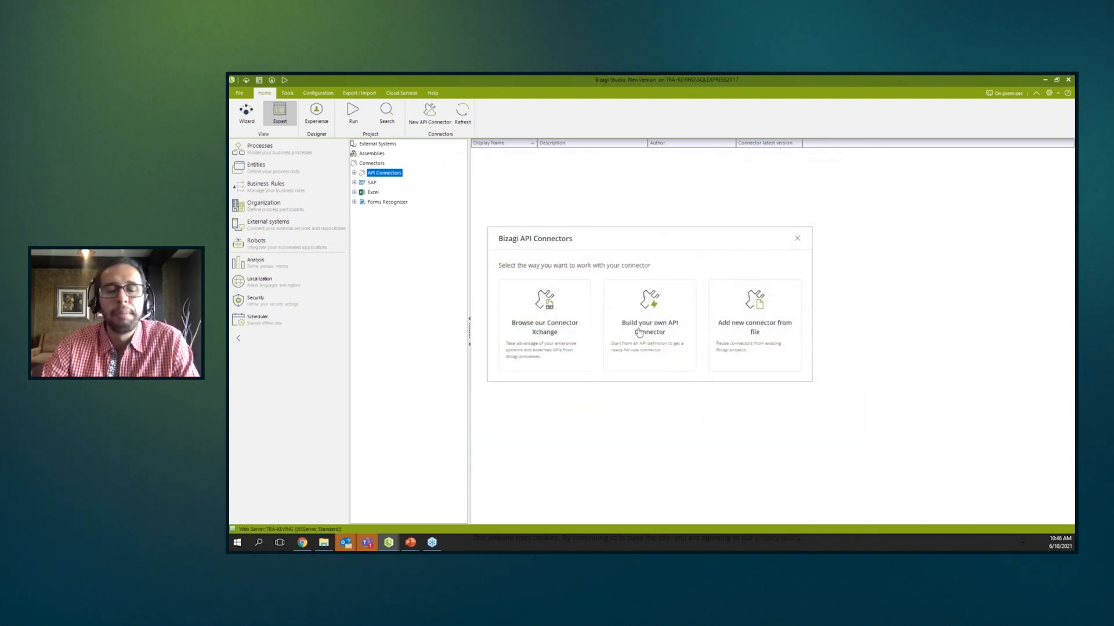
Review the options for building your own API connector, select REST Connector, and close the editor without creating it.
{"action": "left_click", "coordinate": [638, 332]}
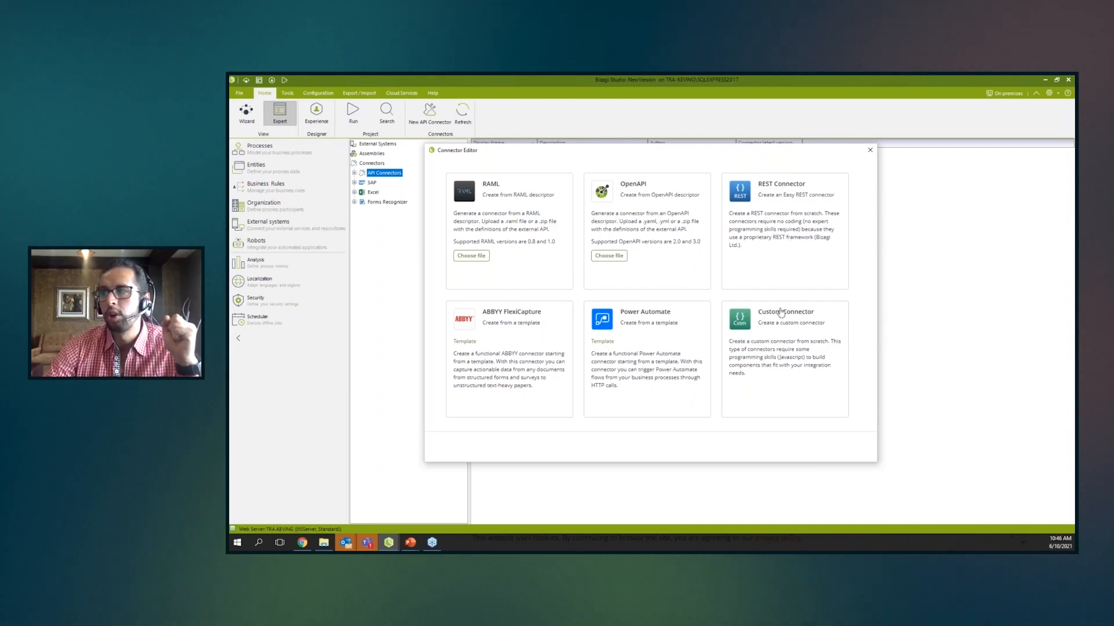
{"action": "left_click", "coordinate": [783, 250]}
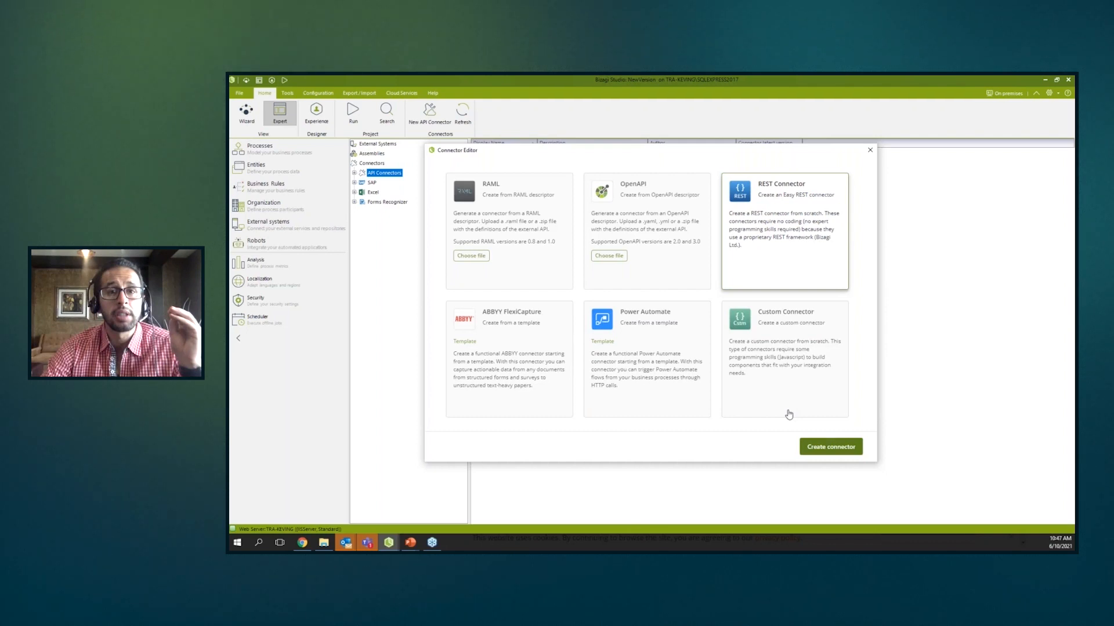
{"action": "left_click", "coordinate": [869, 153]}
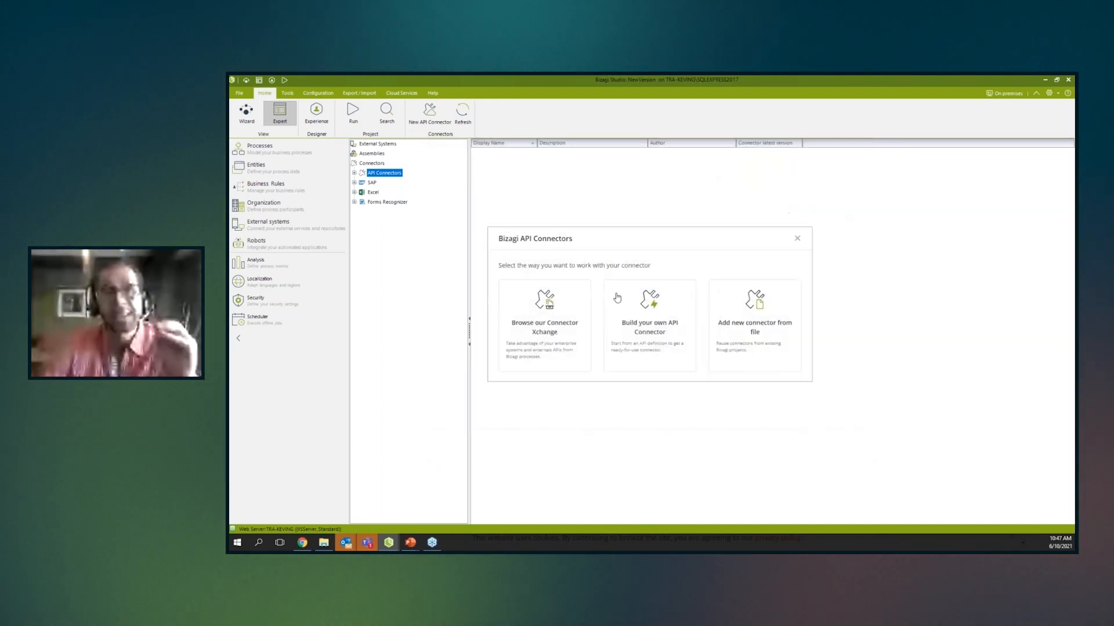
Display the attributes of the BA_ActivityInfo runtime entity.
{"action": "left_click", "coordinate": [270, 172]}
{"action": "left_click", "coordinate": [395, 221]}
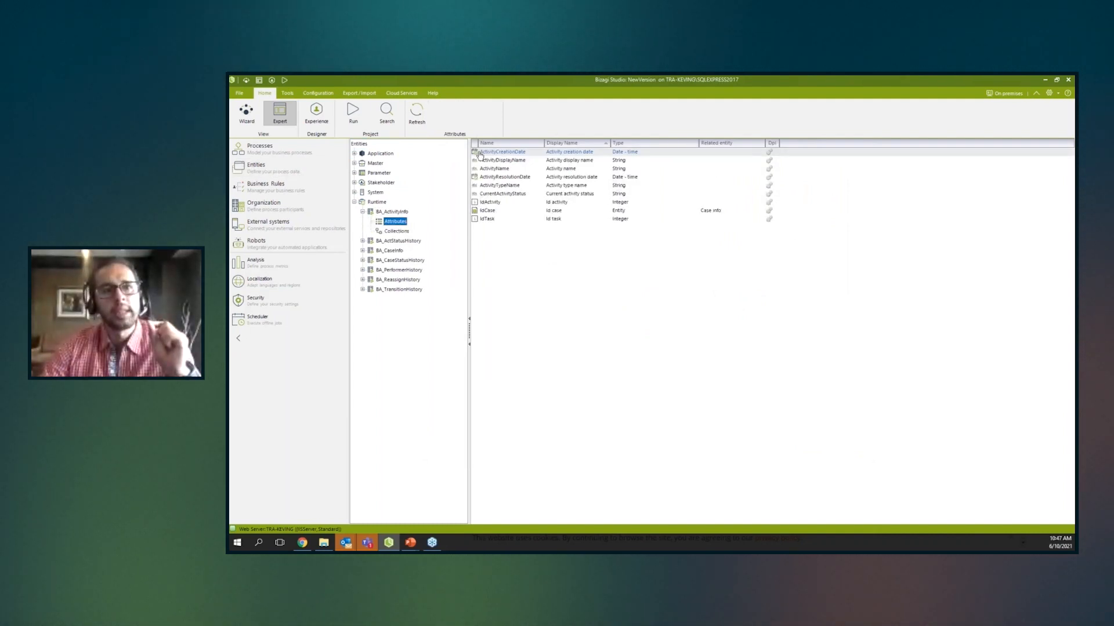
Open the Register Quotation task's form through the wizard's Define Forms stage and maximize the form designer.
{"action": "left_click", "coordinate": [246, 112]}
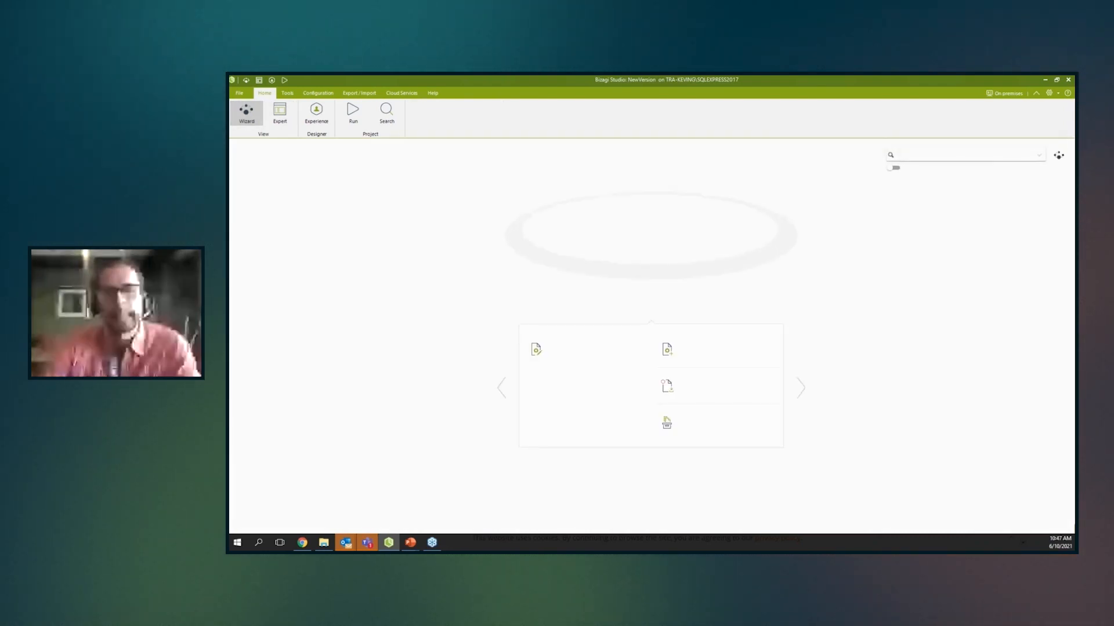
{"action": "left_click", "coordinate": [769, 212]}
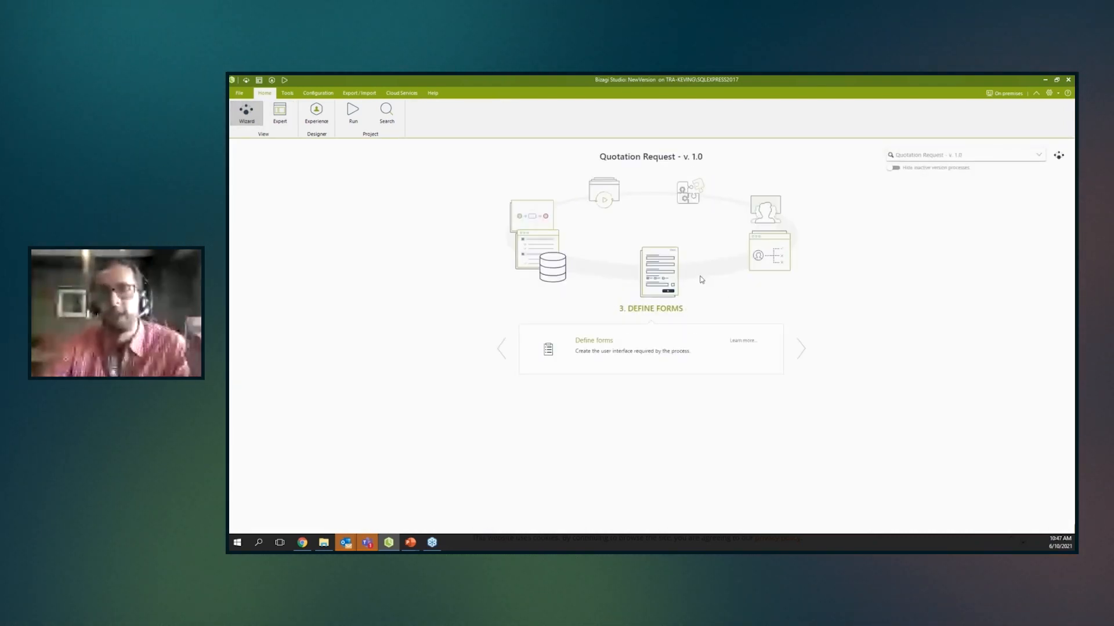
{"action": "left_click", "coordinate": [594, 343]}
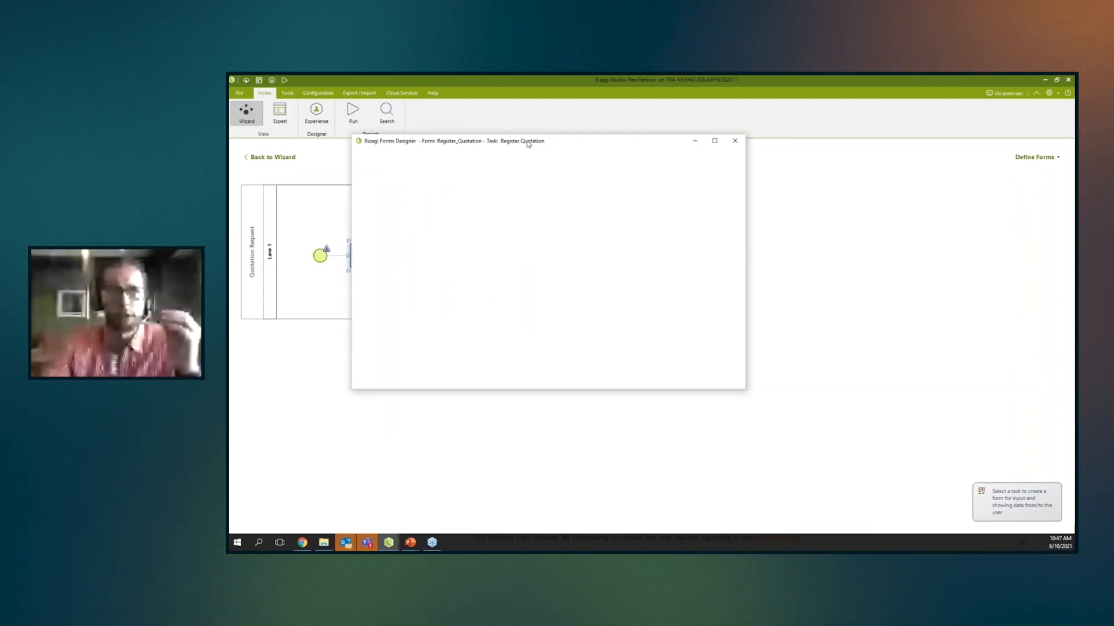
{"action": "double_click", "coordinate": [528, 141]}
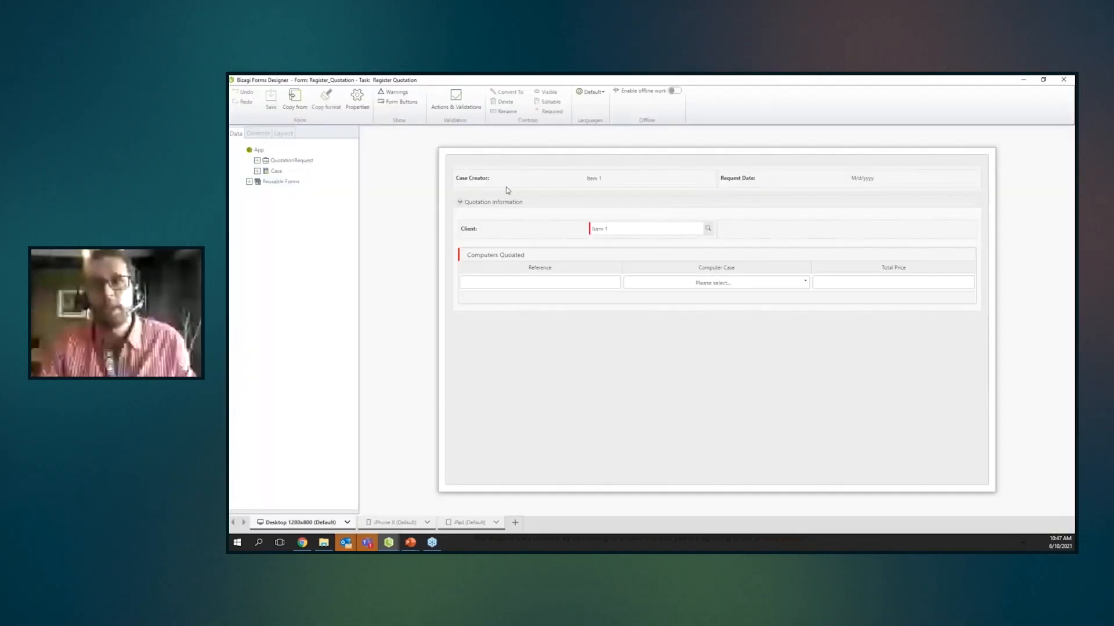
Inspect the Case entity's attributes and its Creator user attributes in the form's data model, and collapse them again.
{"action": "left_click", "coordinate": [276, 173]}
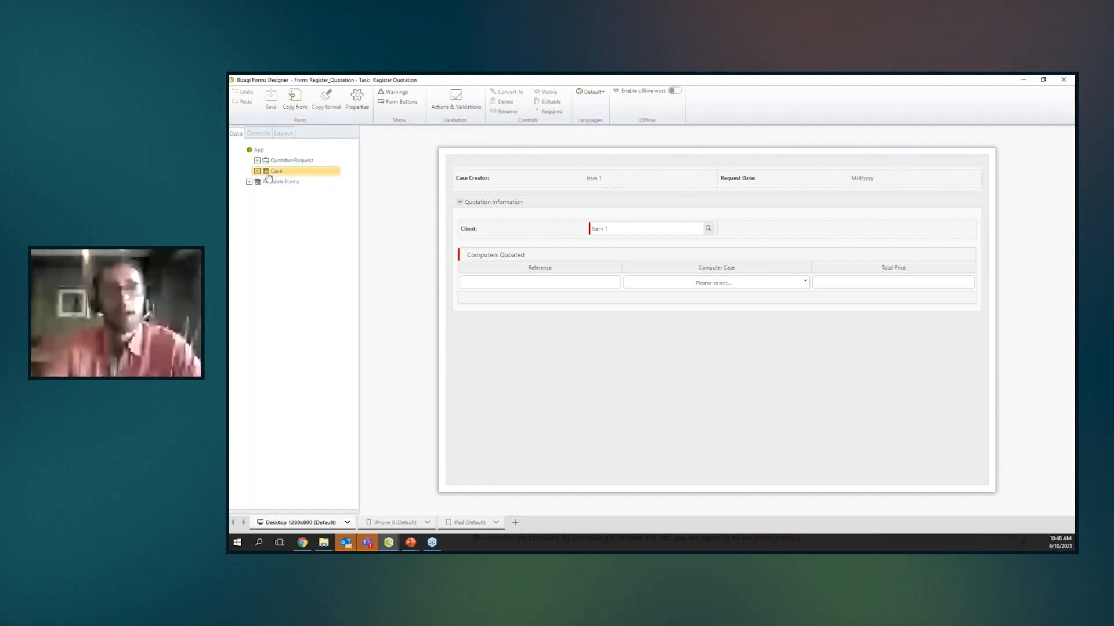
{"action": "left_click", "coordinate": [257, 172]}
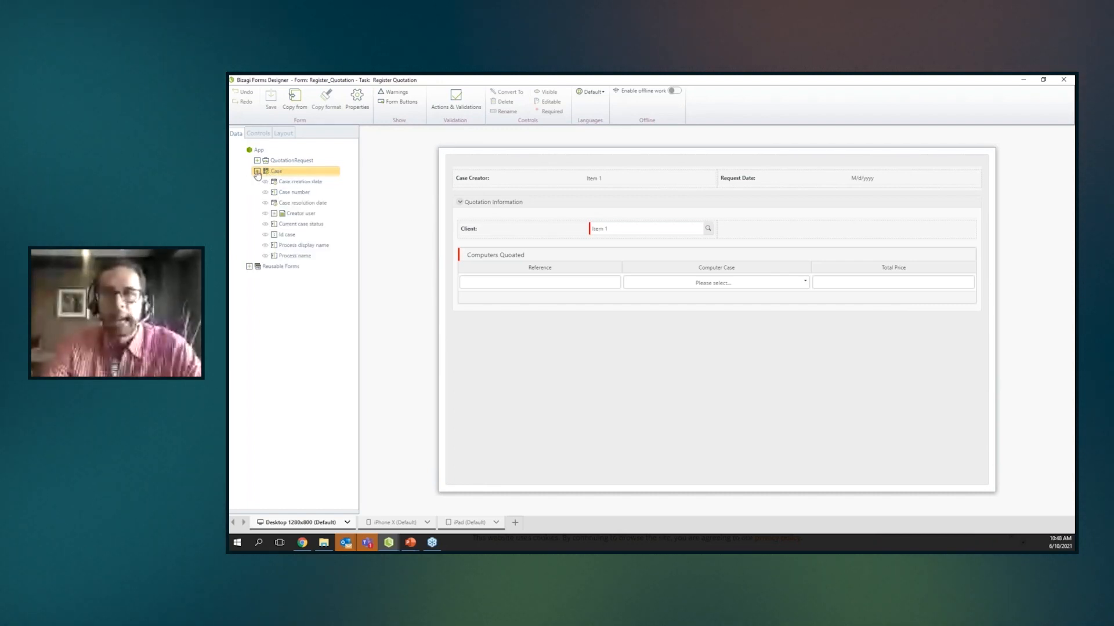
{"action": "left_click", "coordinate": [274, 214]}
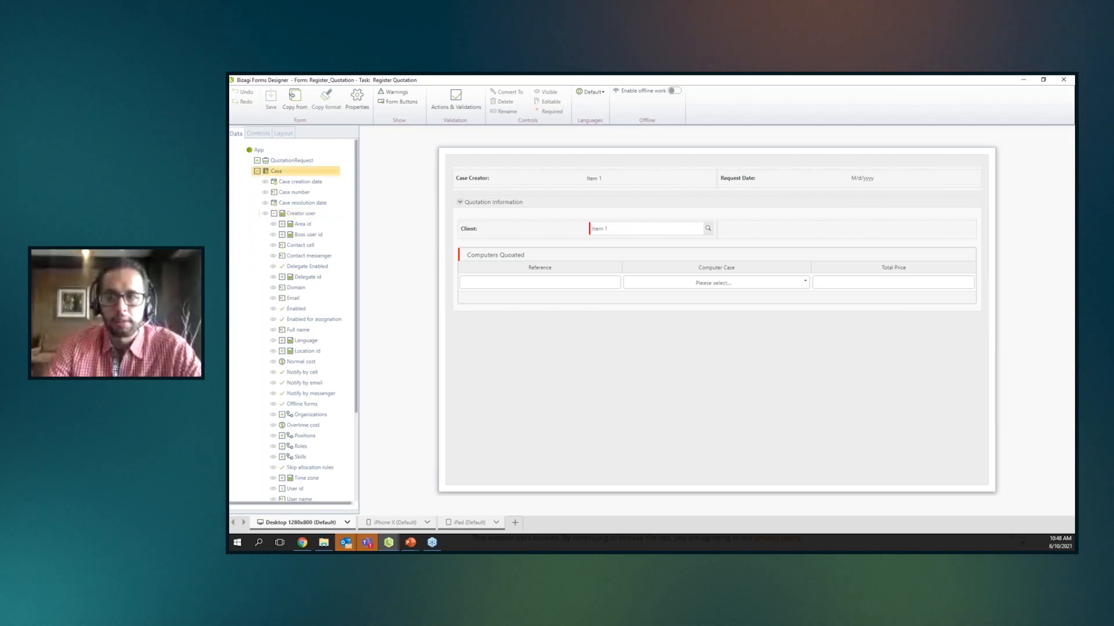
{"action": "left_click", "coordinate": [274, 213]}
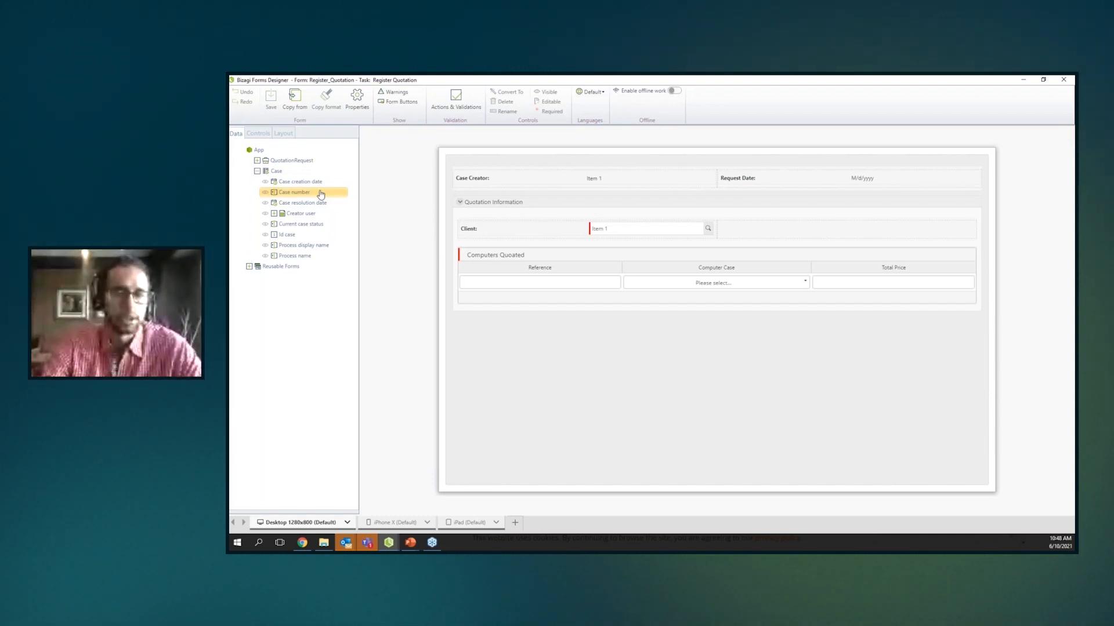
{"action": "left_click", "coordinate": [257, 172]}
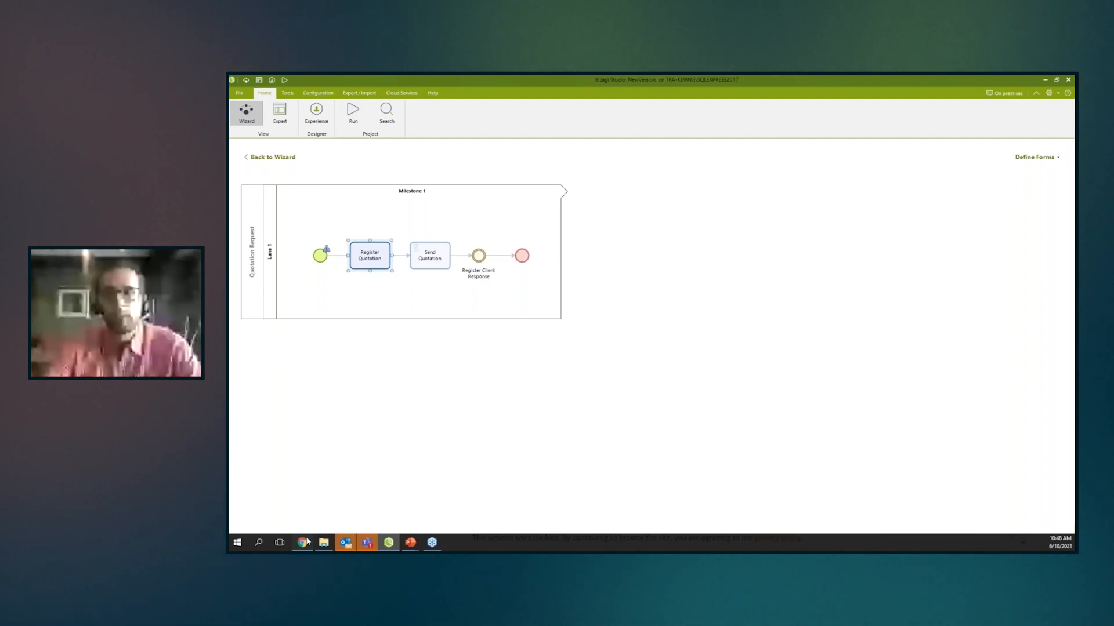
Switch to the Bizagi work portal in Chrome and check the list of processes in the inbox.
{"action": "left_click", "coordinate": [304, 543]}
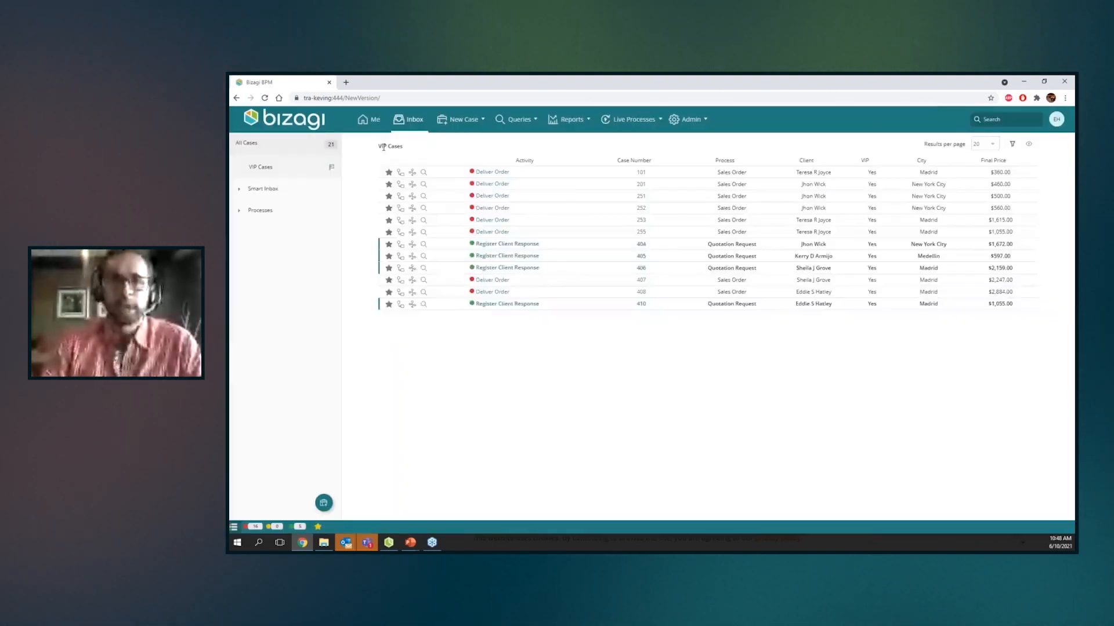
{"action": "left_click", "coordinate": [239, 213]}
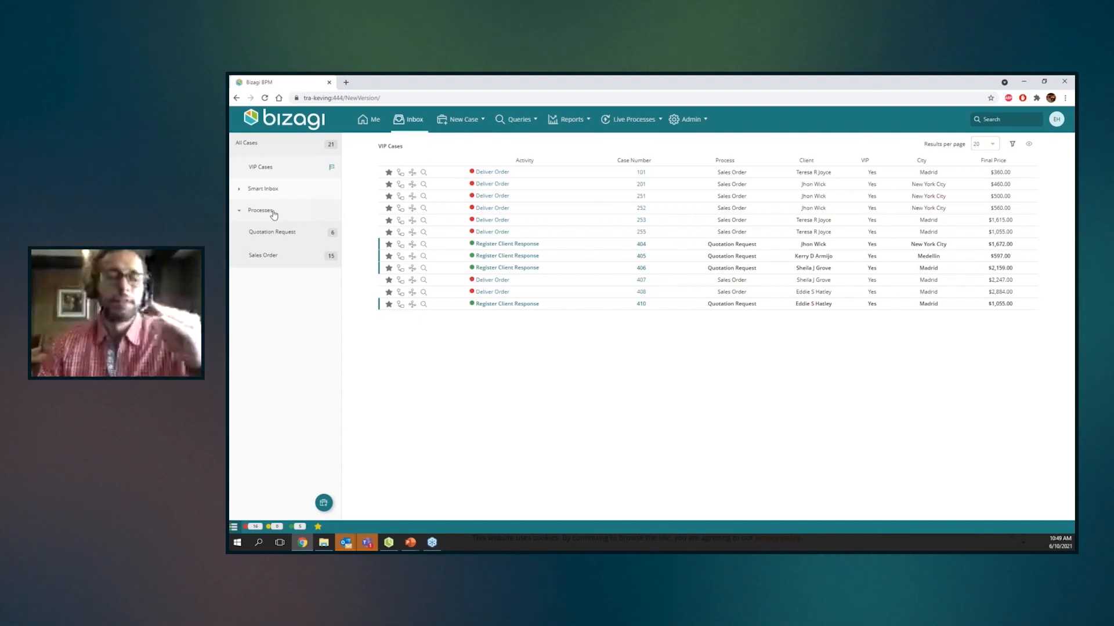
{"action": "left_click", "coordinate": [240, 213]}
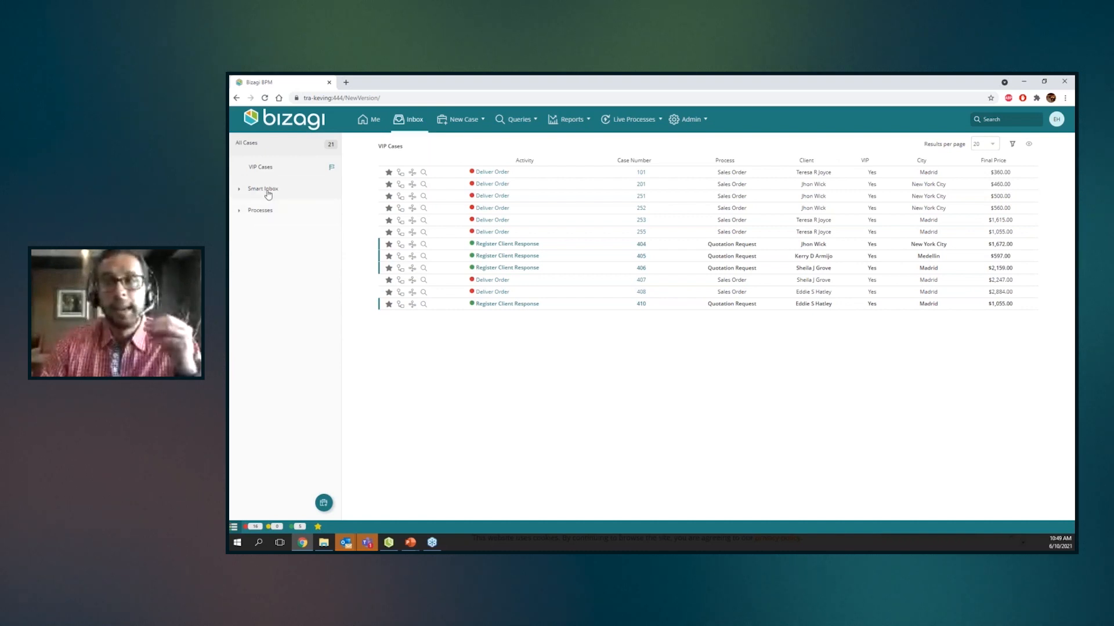
Expand the Smart Inbox group and view the cases in Madrid Orders and in VIP Cases.
{"action": "left_click", "coordinate": [268, 190]}
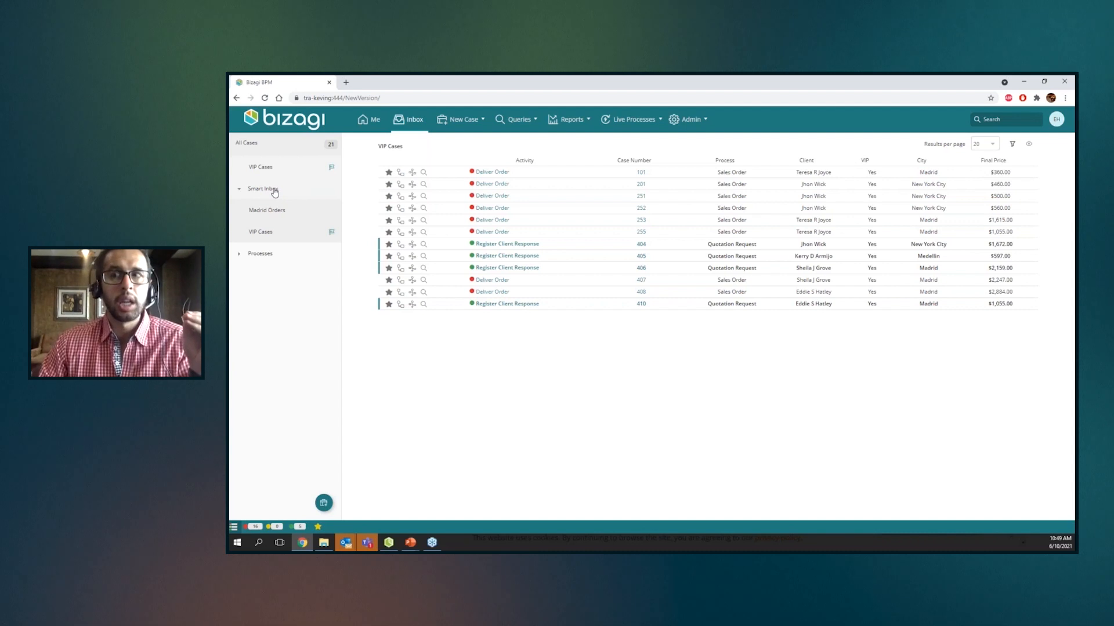
{"action": "left_click", "coordinate": [273, 209]}
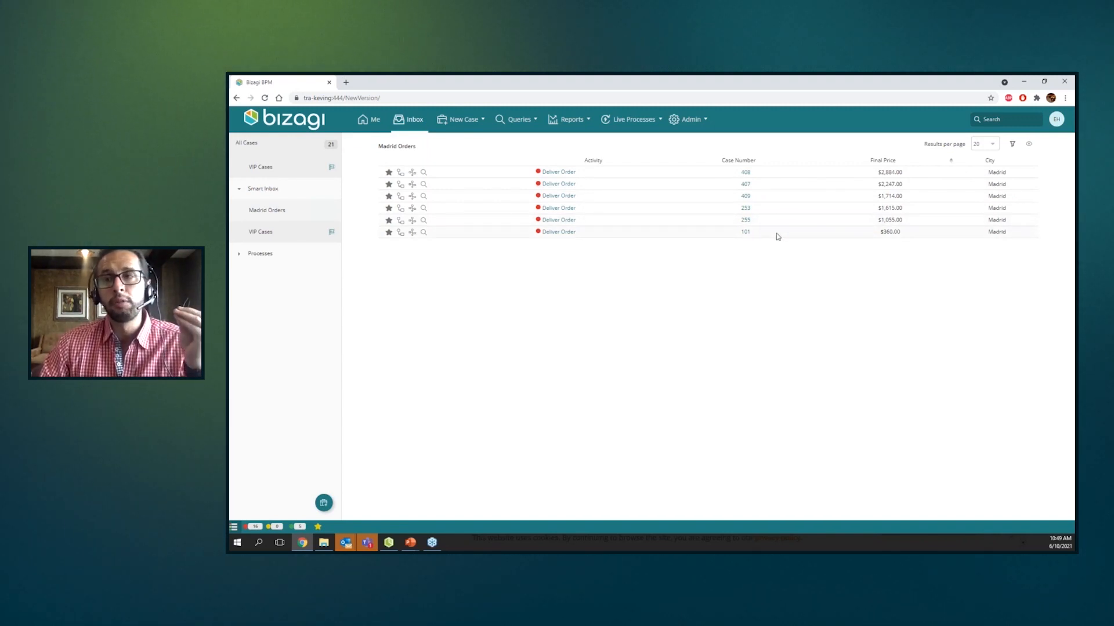
{"action": "double_click", "coordinate": [266, 232]}
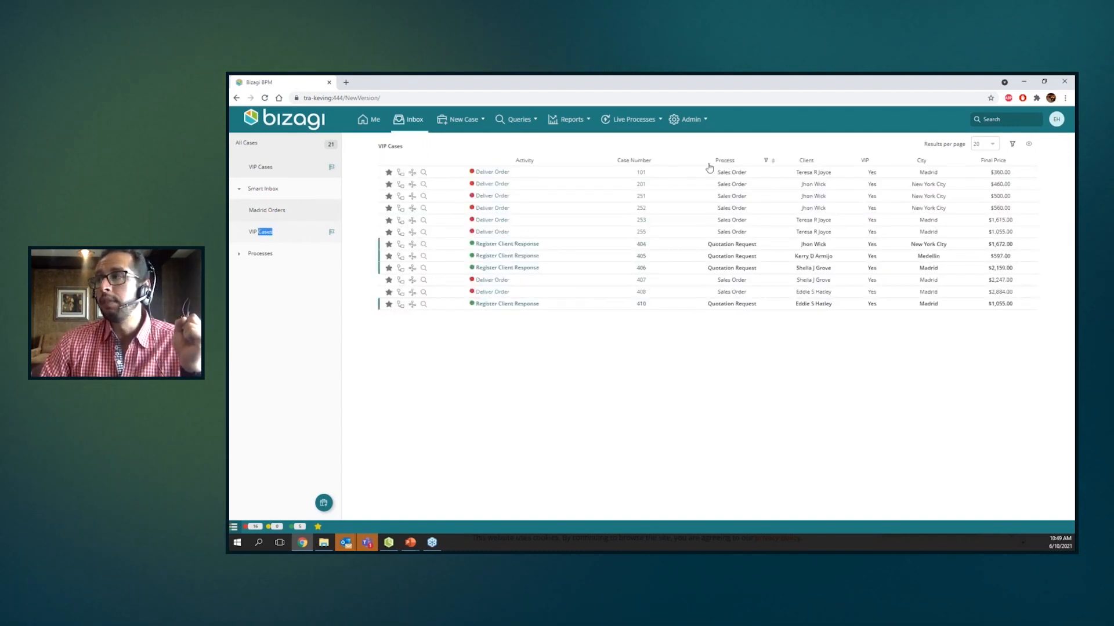
Sort the VIP Cases list by process, by VIP status, and finally by city.
{"action": "left_click", "coordinate": [728, 160]}
{"action": "left_click", "coordinate": [858, 162]}
{"action": "left_click", "coordinate": [911, 160]}
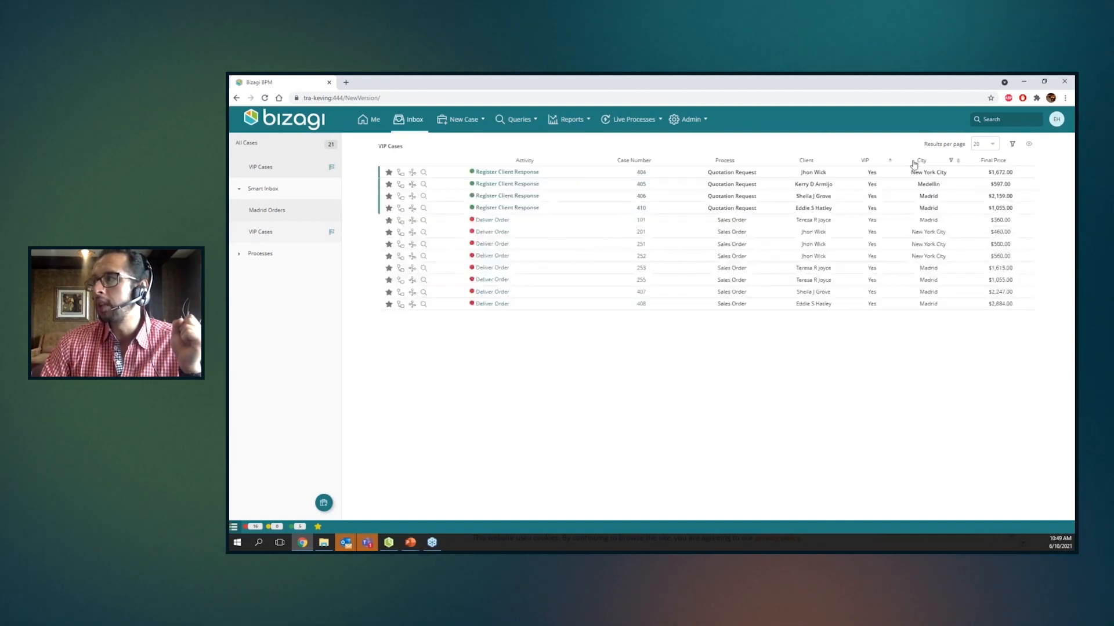
{"action": "left_click", "coordinate": [940, 165]}
Review the Madrid Orders smart inbox's processes, column options, and filter and sort definitions, and close the editor without saving.
{"action": "left_click", "coordinate": [279, 211]}
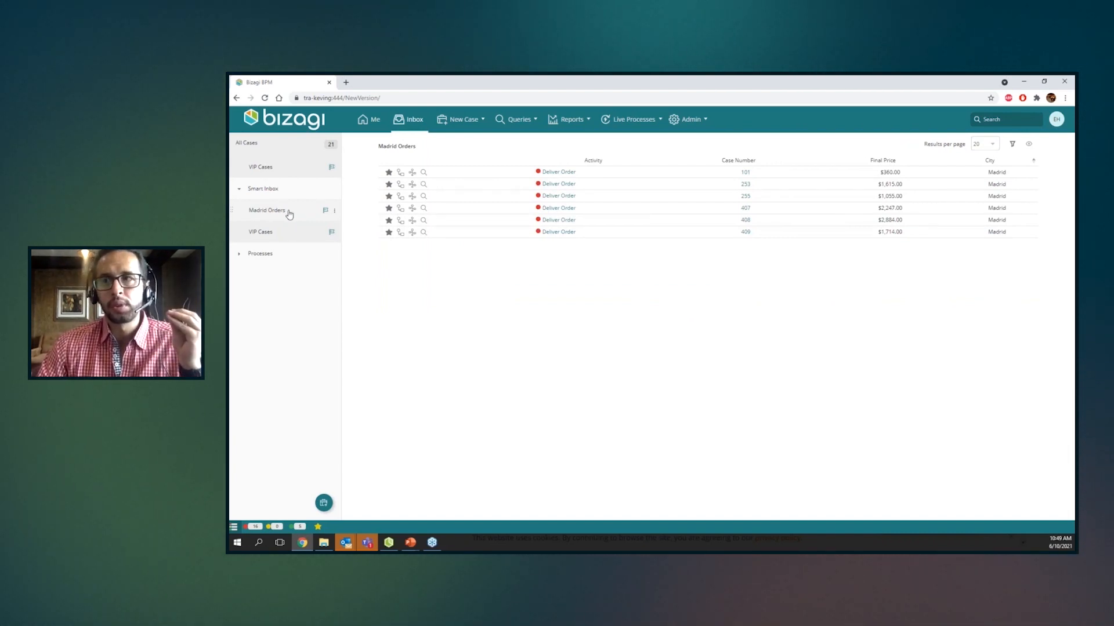
{"action": "left_click", "coordinate": [335, 211]}
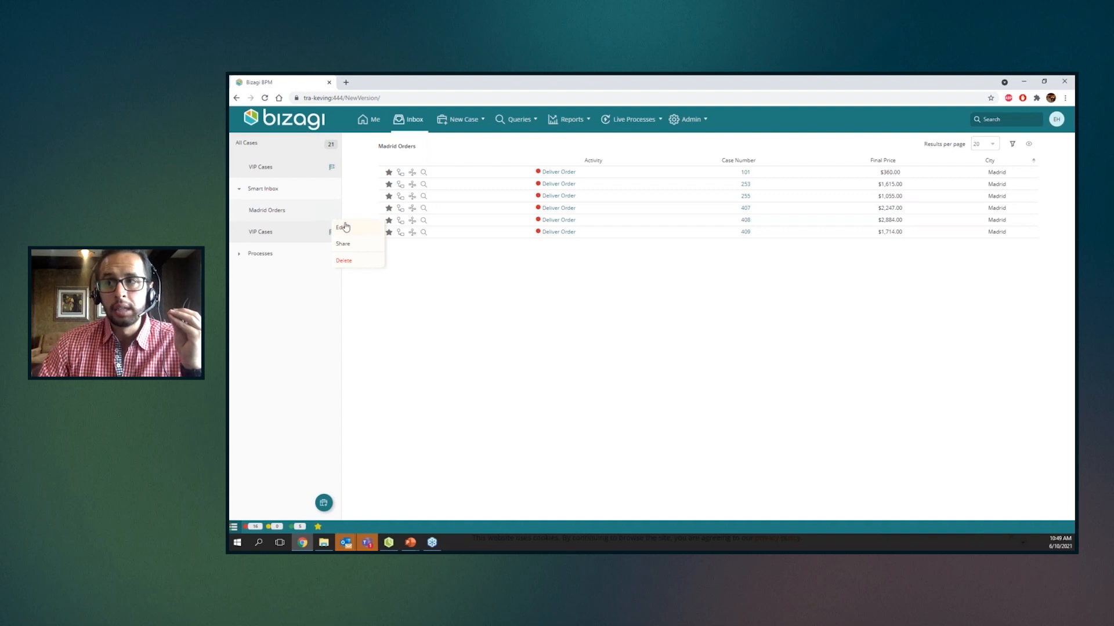
{"action": "left_click", "coordinate": [345, 229]}
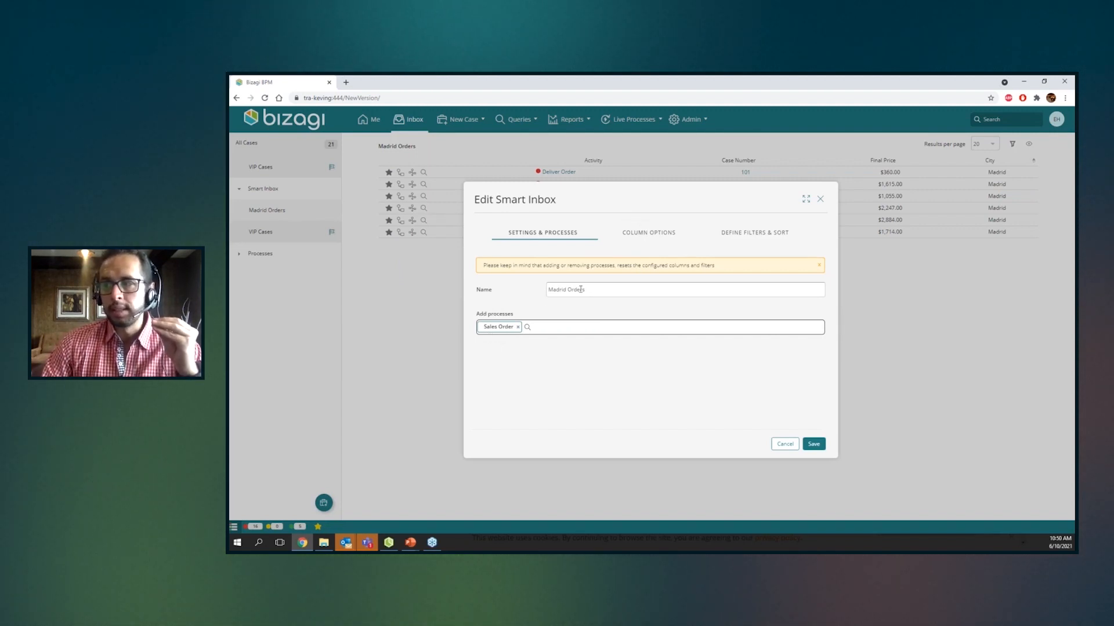
{"action": "left_click", "coordinate": [649, 233]}
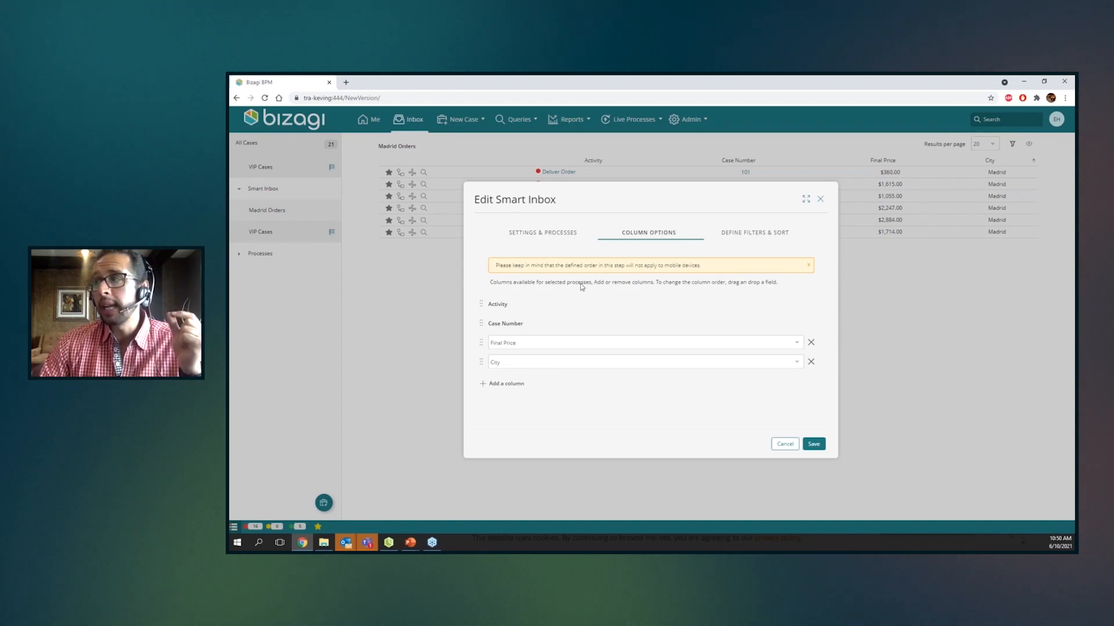
{"action": "left_click", "coordinate": [741, 231]}
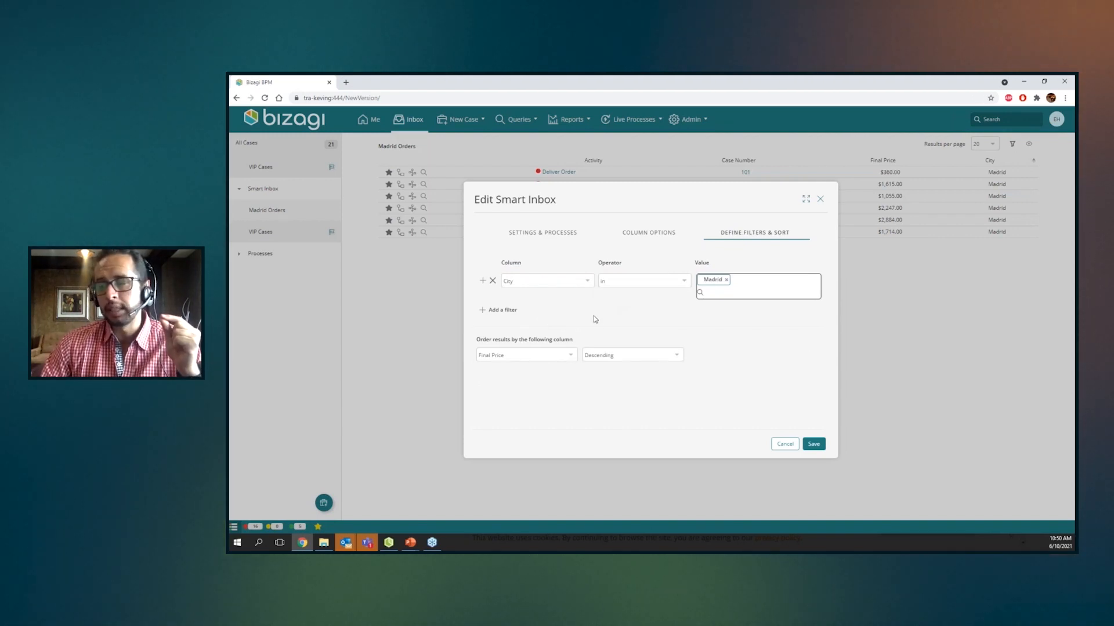
{"action": "left_click_drag", "start_coordinate": [480, 340], "coordinate": [558, 337]}
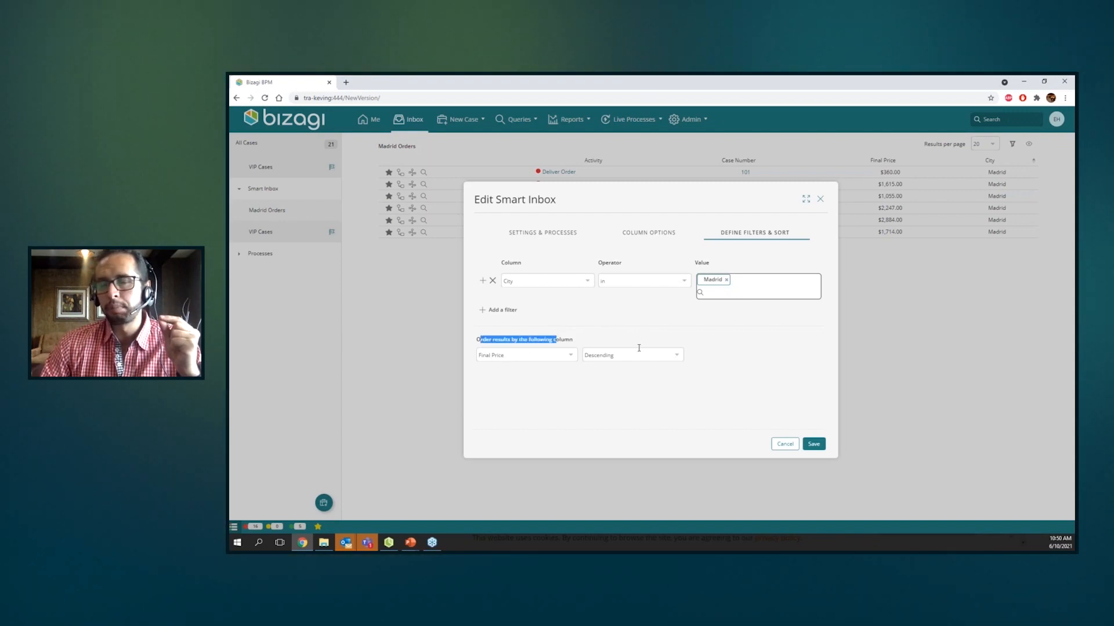
{"action": "left_click", "coordinate": [820, 199]}
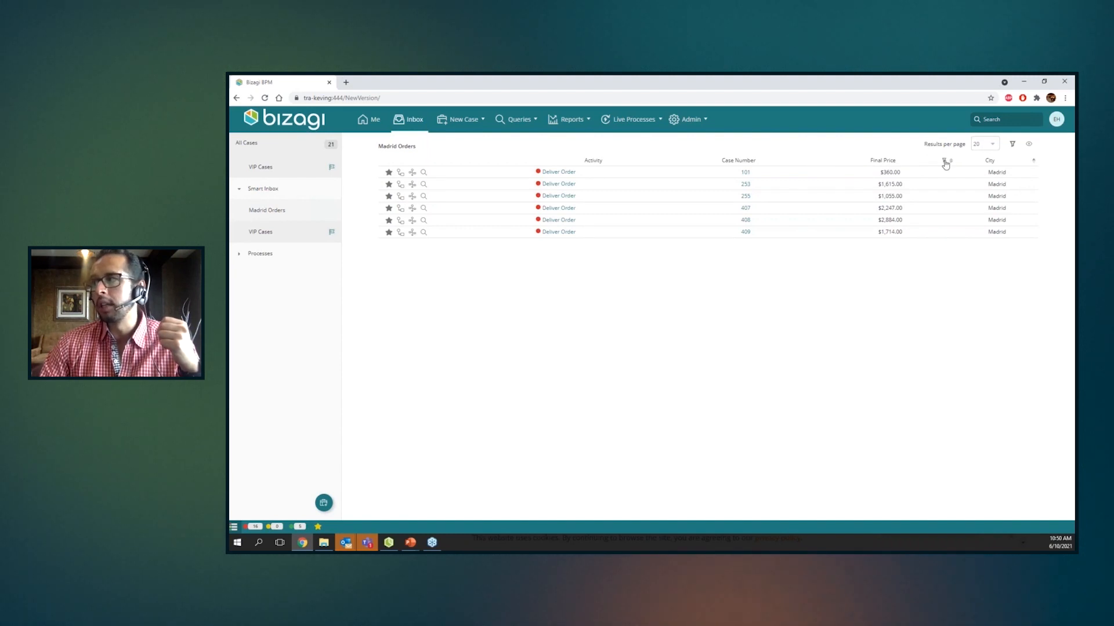
Review the filter operators for Final Price in Madrid Orders, close the filter without applying it, and sort the list by city.
{"action": "left_click", "coordinate": [944, 162]}
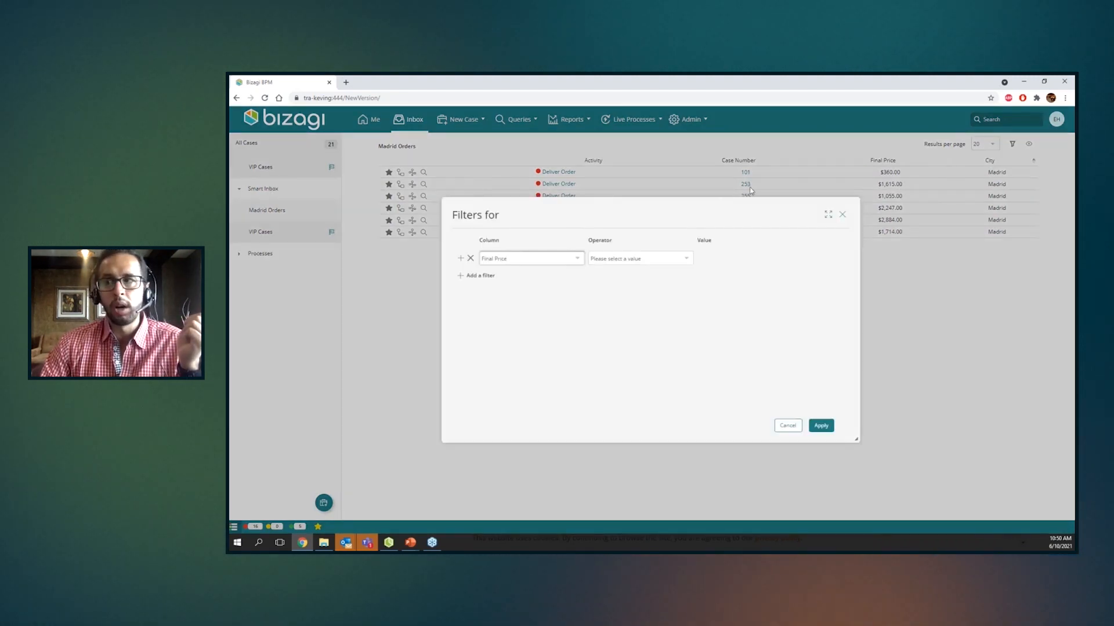
{"action": "left_click", "coordinate": [625, 259]}
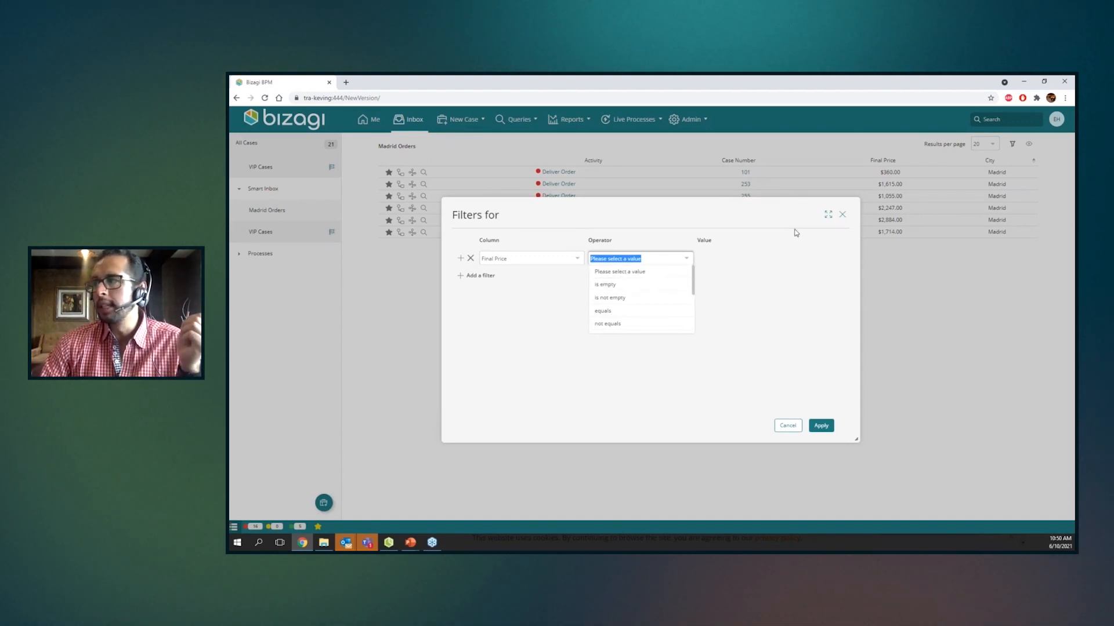
{"action": "key", "text": "Escape"}
{"action": "left_click", "coordinate": [991, 160]}
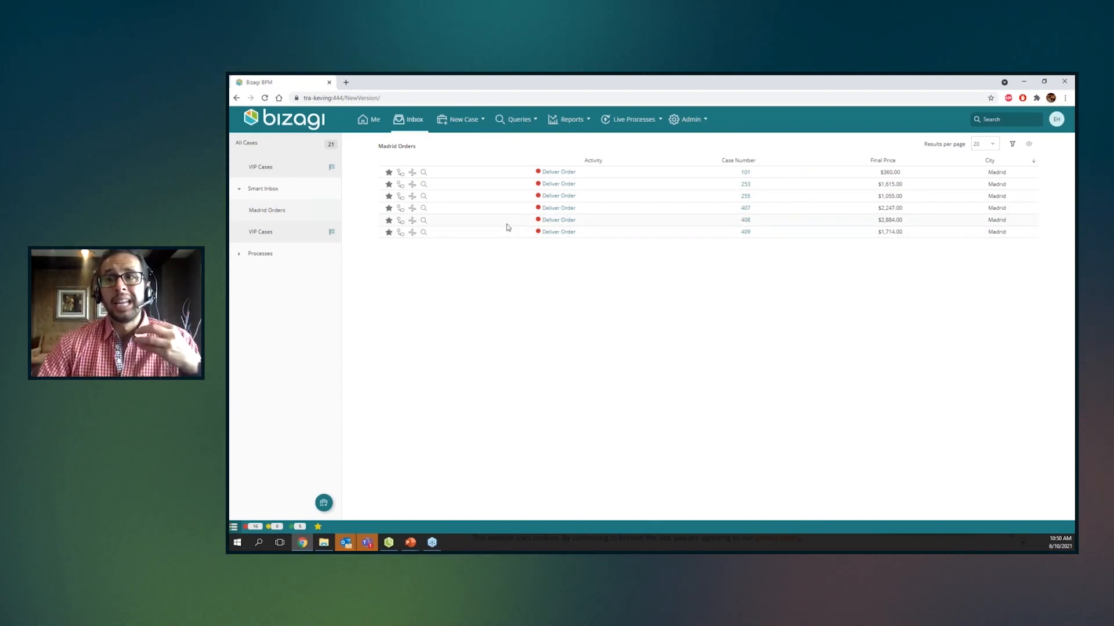
View the sharing form of the Madrid Orders smart inbox and close it without sharing.
{"action": "left_click", "coordinate": [334, 213]}
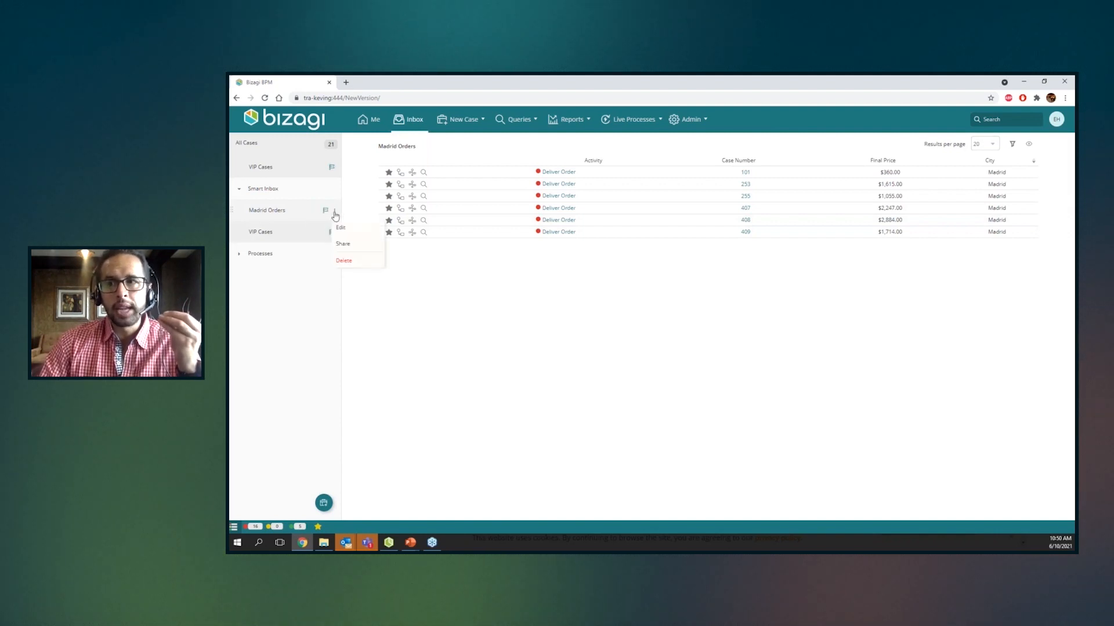
{"action": "left_click", "coordinate": [350, 243]}
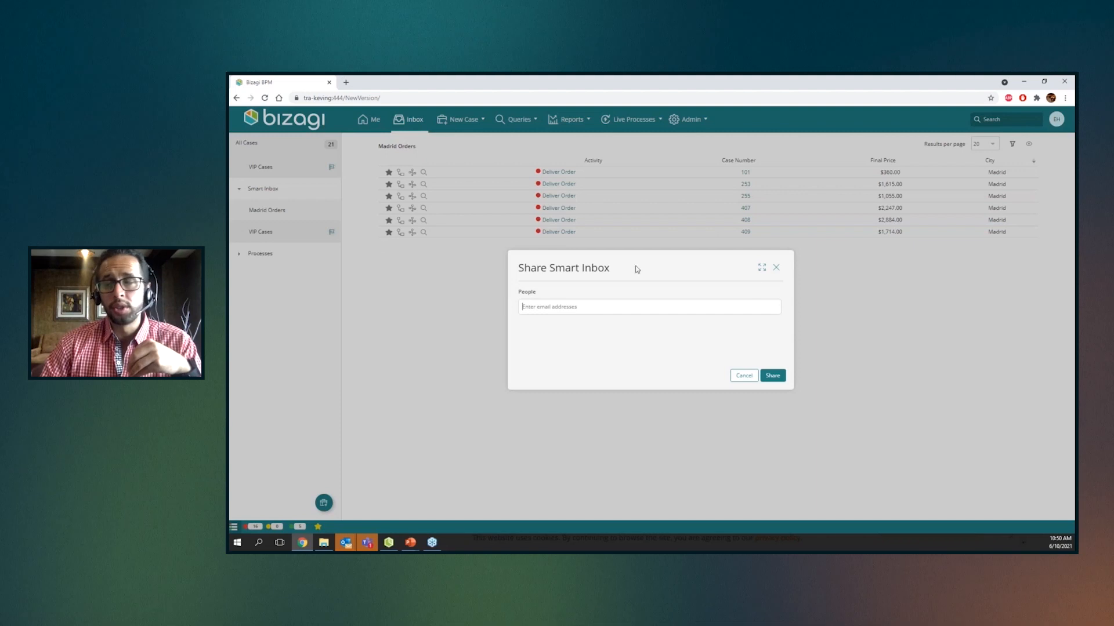
{"action": "left_click", "coordinate": [776, 268]}
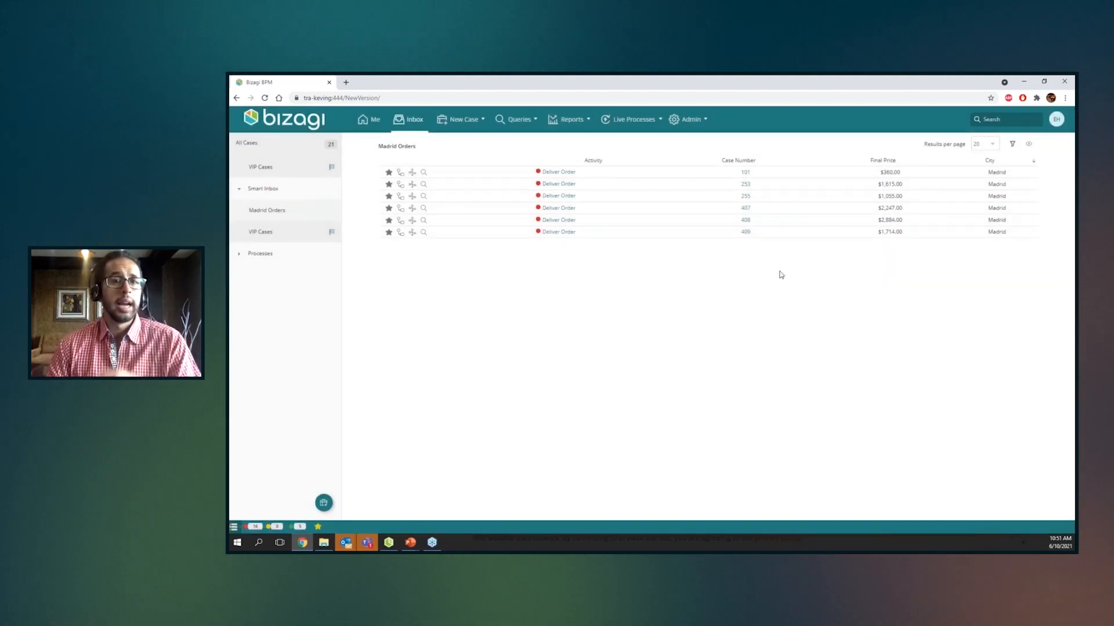